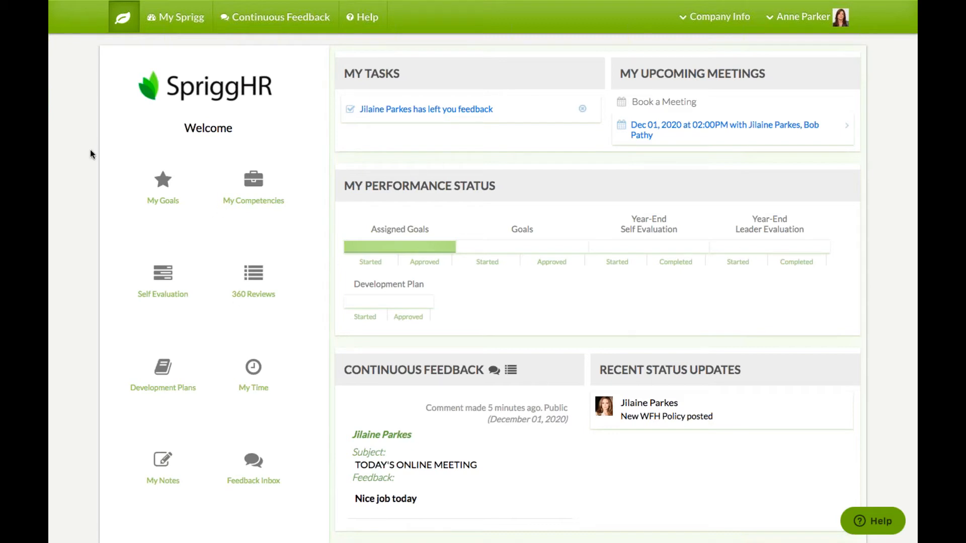
Start a new goal for the 2020 performance year, named "Recruitment, Selection & Hiring System", with a weight of 7.
click(160, 202)
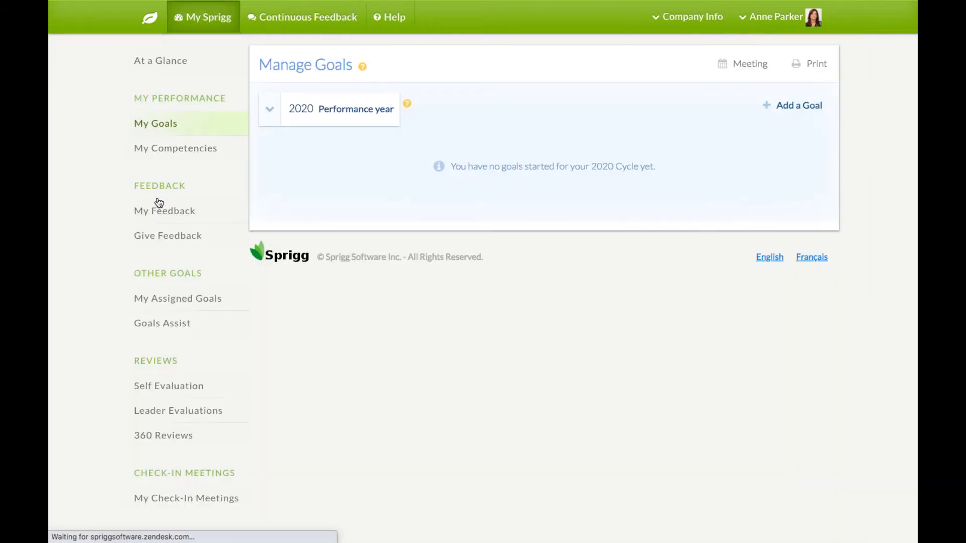
click(801, 111)
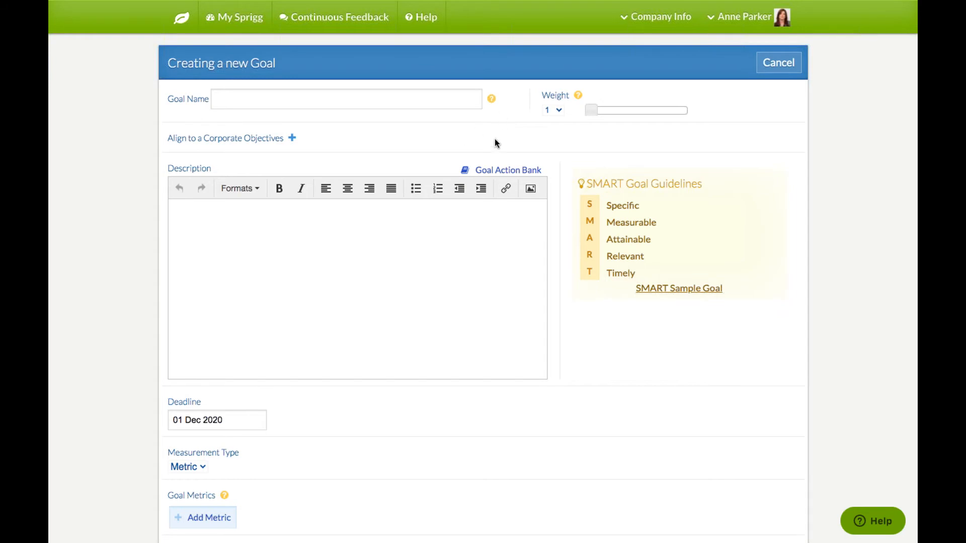
click(327, 104)
click(325, 125)
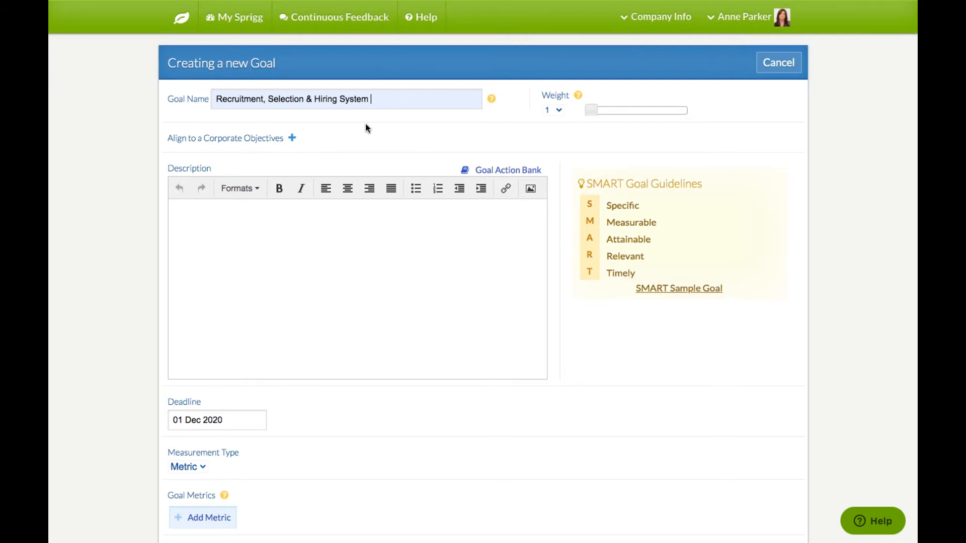
click(557, 110)
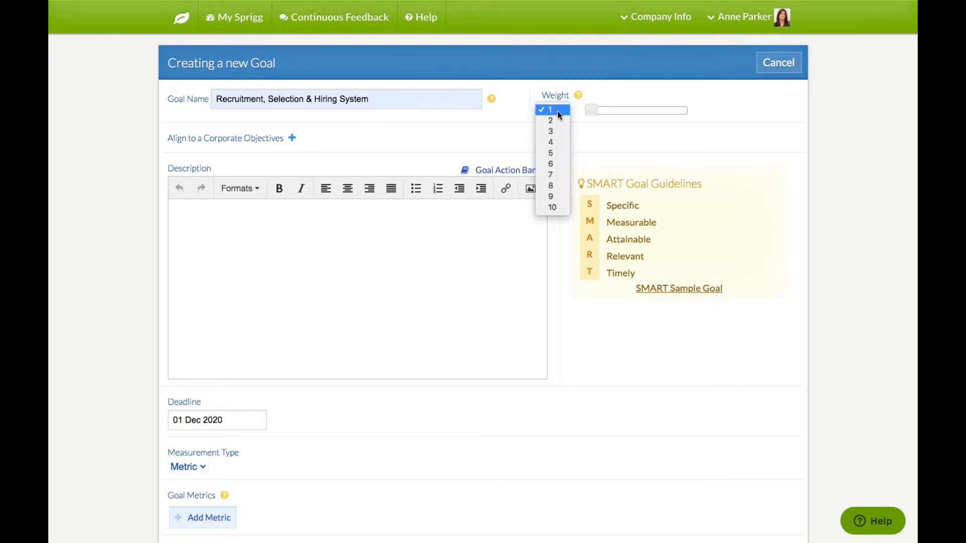
click(556, 173)
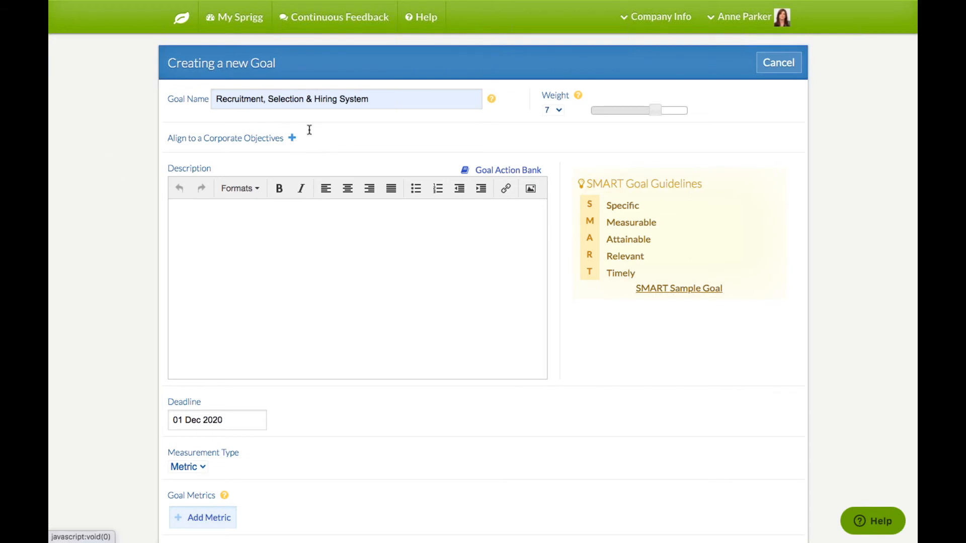
Align the goal with the Leadership Development corporate objective and save the selection.
click(293, 138)
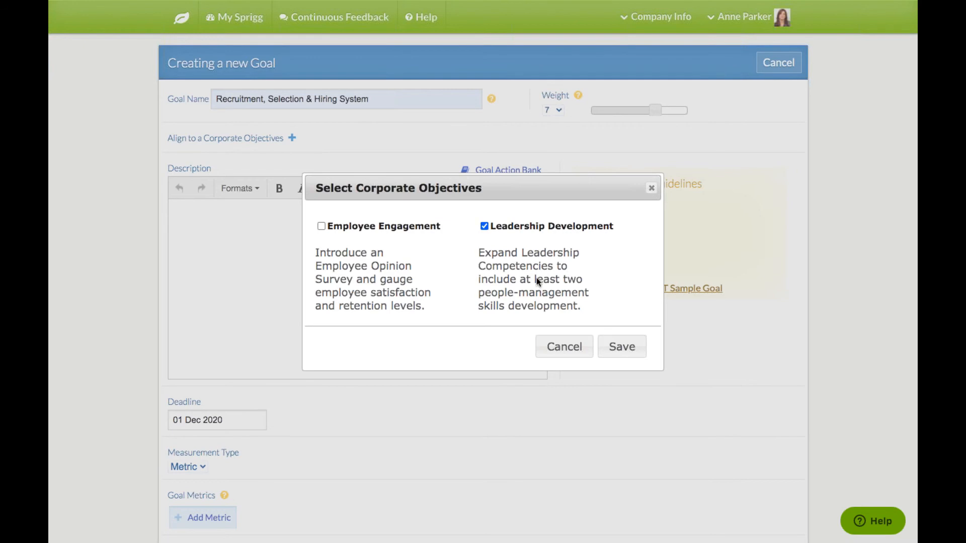
drag(542, 198, 543, 138)
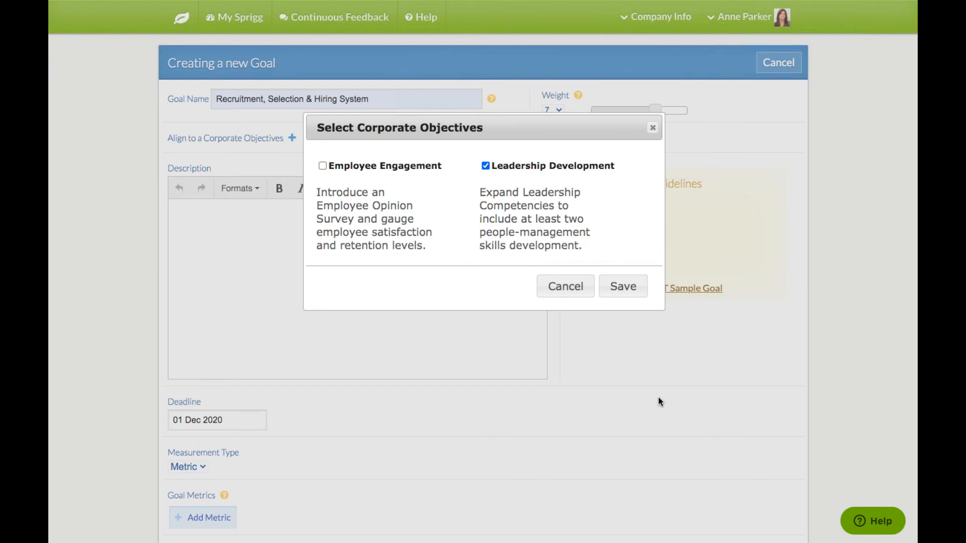
drag(536, 134, 544, 160)
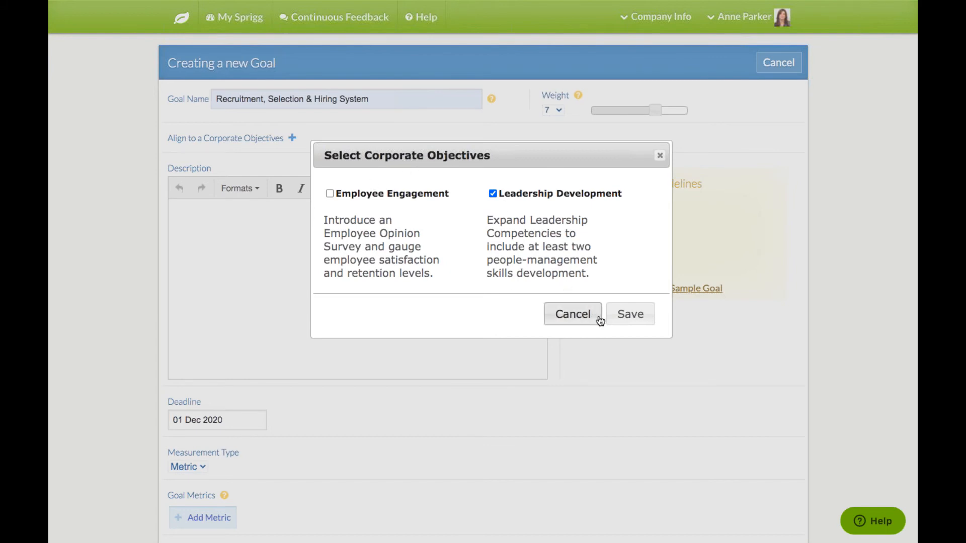
click(627, 314)
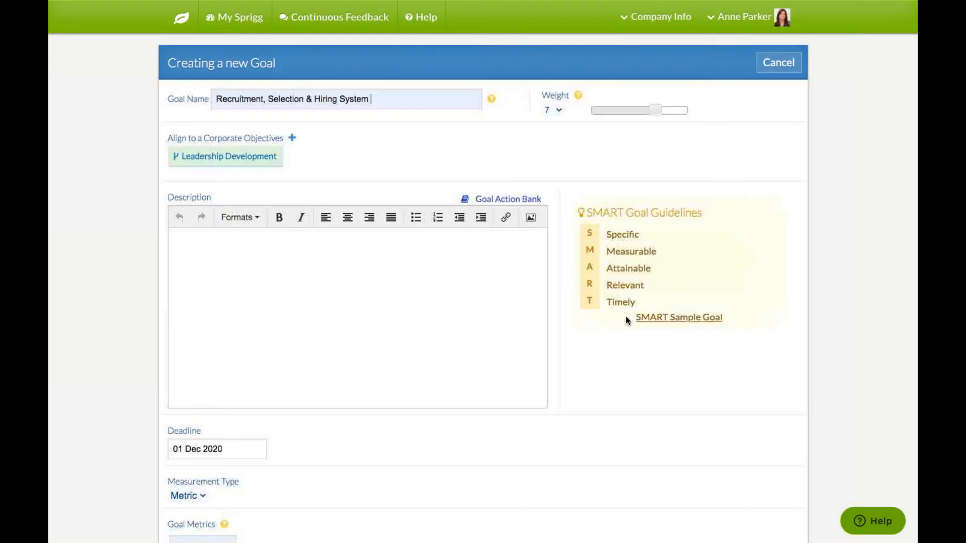
Insert the action word Build from the Goal Action Bank and complete the description as "Build BBI program for all hiring managers".
click(336, 252)
click(531, 200)
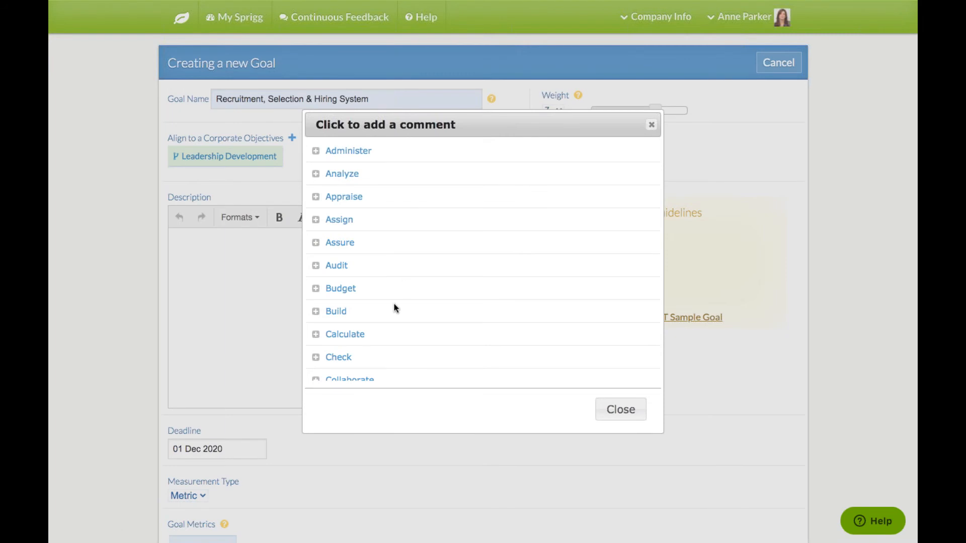
click(336, 312)
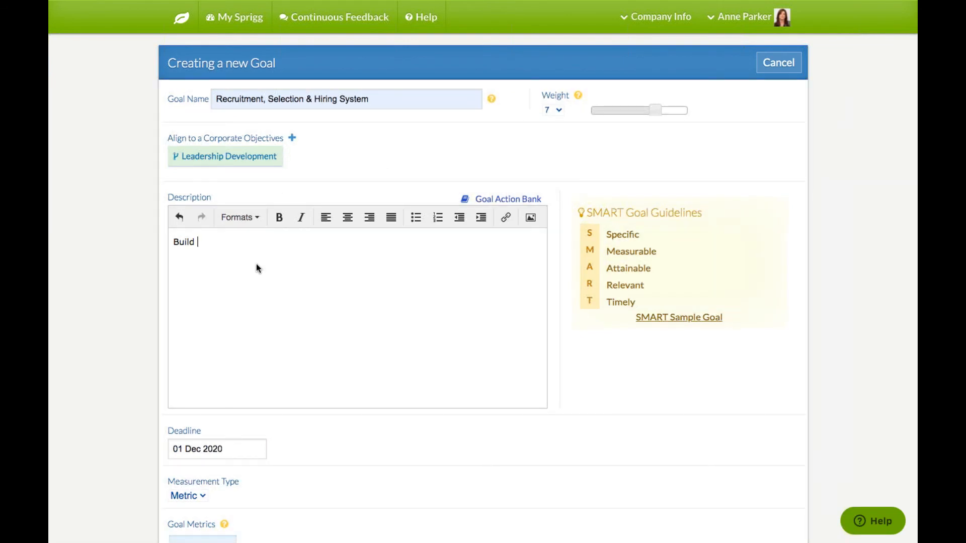
text(BBI po)
key(BackSpace)
text(rogram for all hiring )
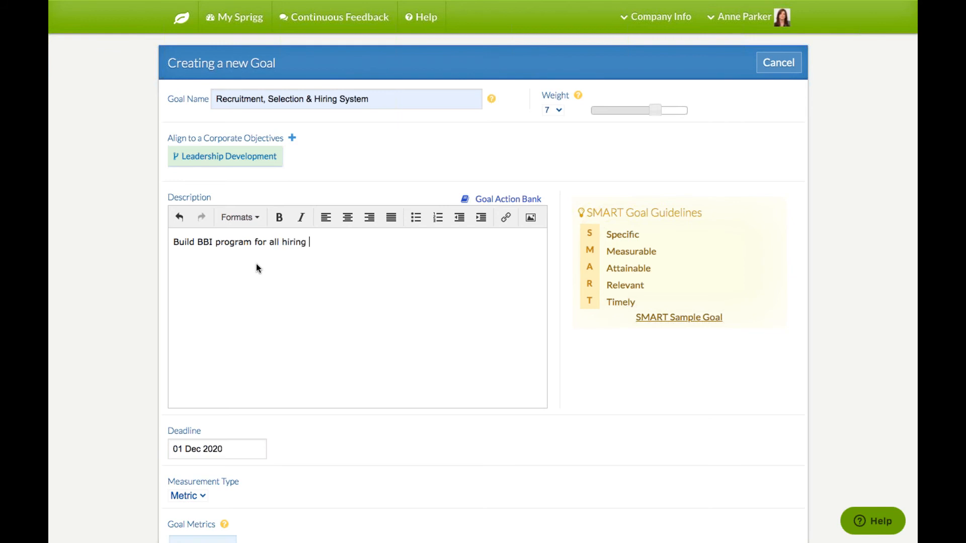
text(managers)
Review the SMART sample goals provided with the SMART goal guidelines, and close them.
drag(601, 210, 651, 211)
click(652, 212)
click(669, 318)
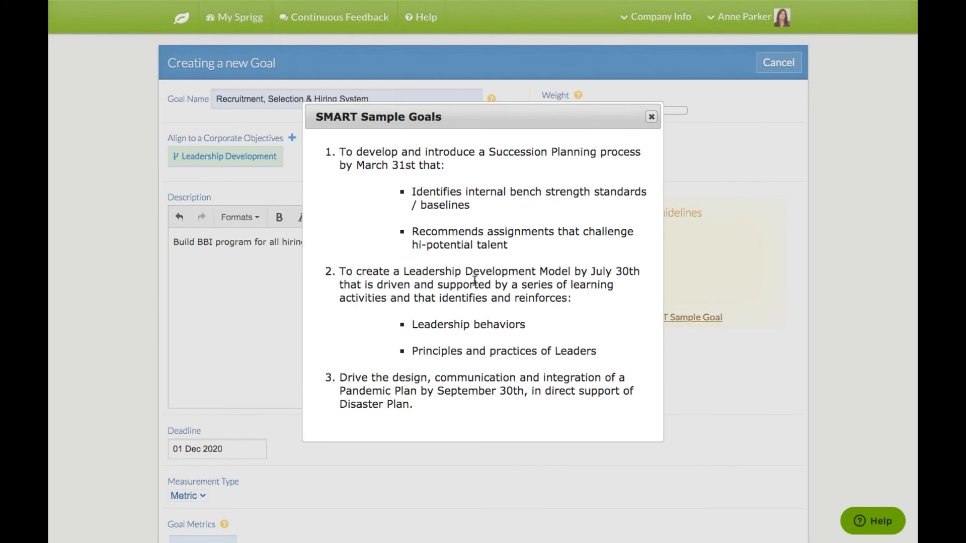
click(651, 117)
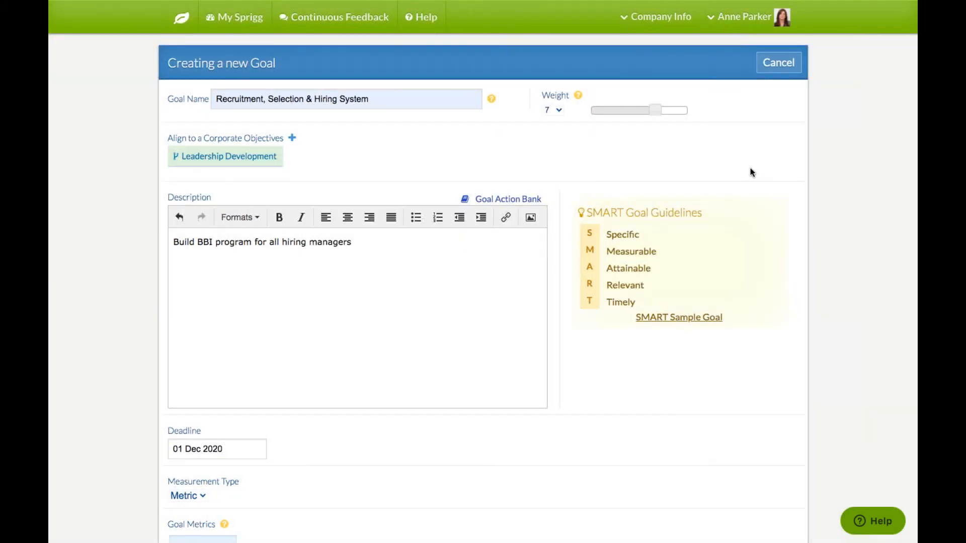
Set the goal's deadline to 30 Dec 2020 and its measurement type to Target.
scroll(750, 169, down, 2)
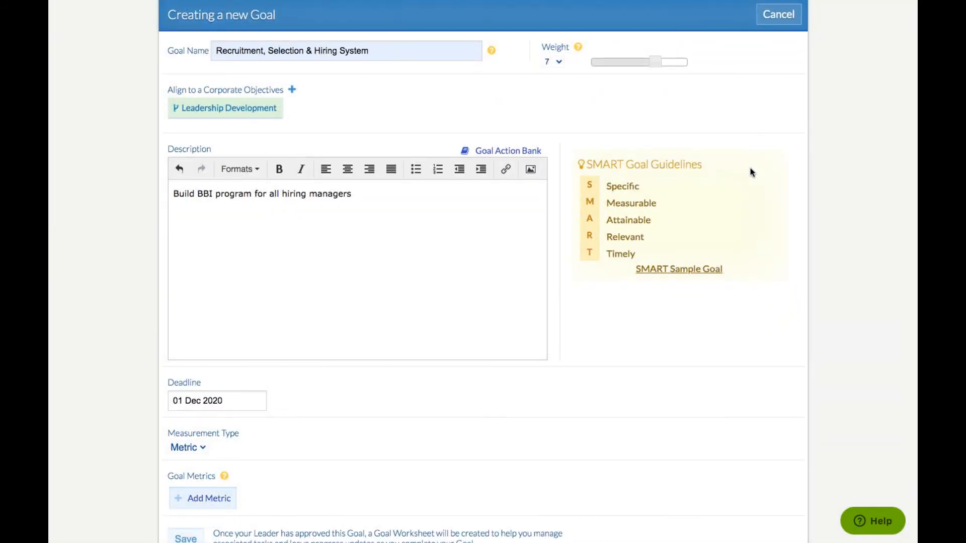
scroll(749, 170, down, 1)
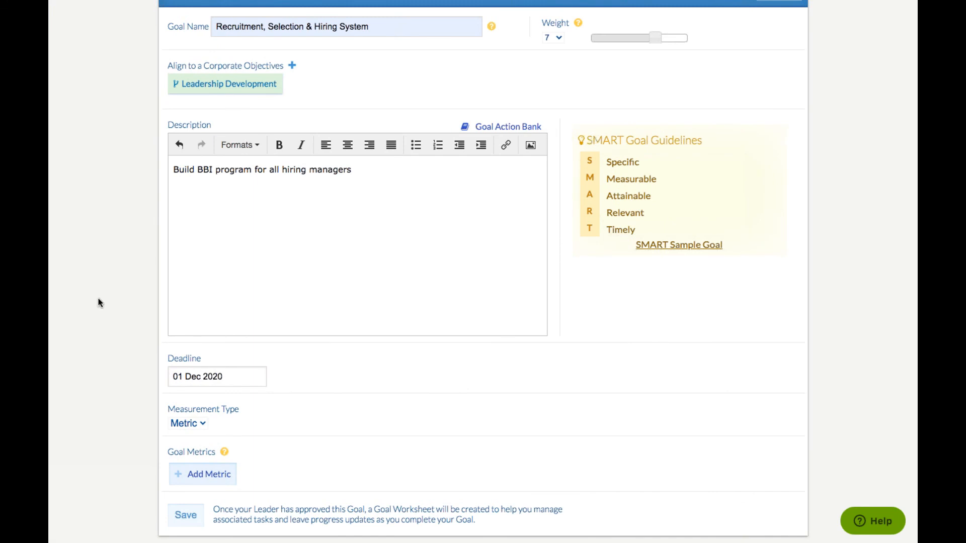
click(207, 376)
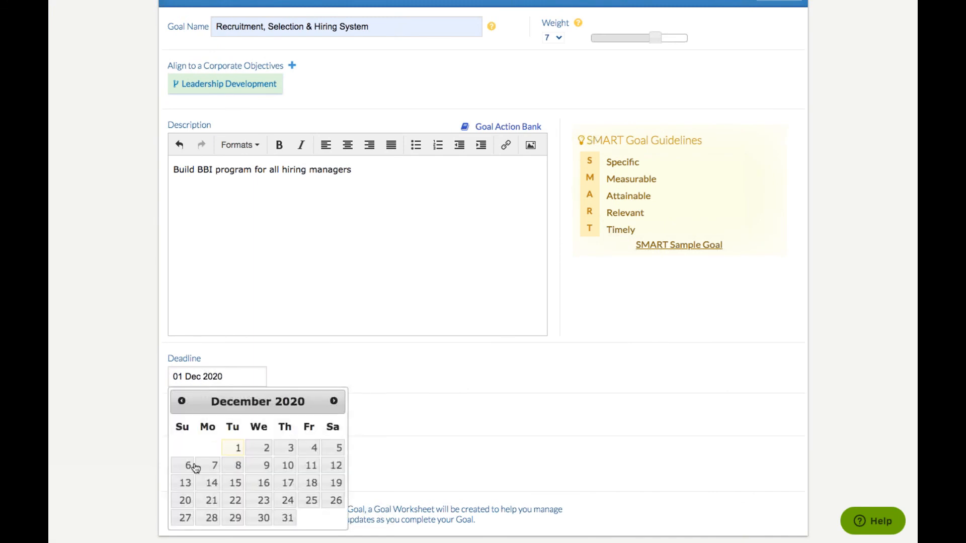
click(265, 518)
scroll(647, 398, down, 2)
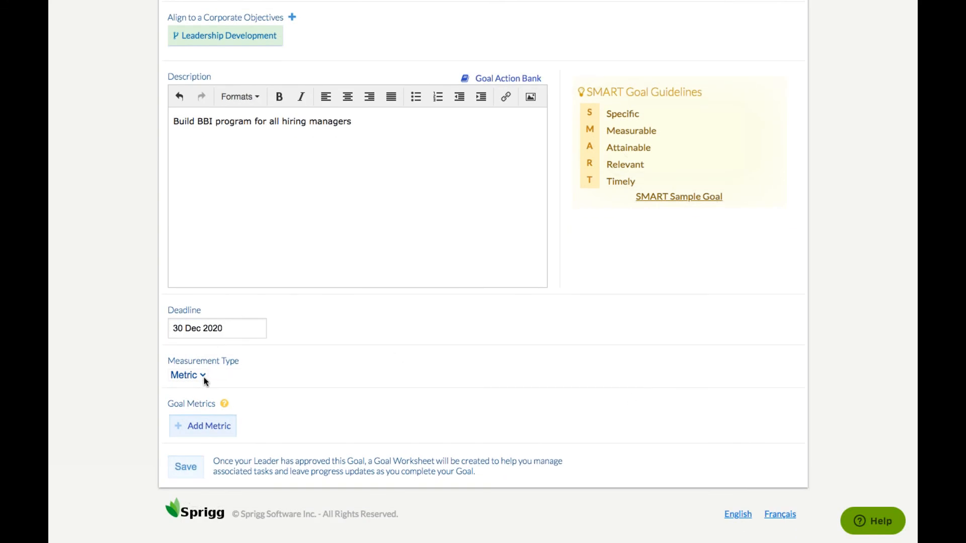
click(205, 381)
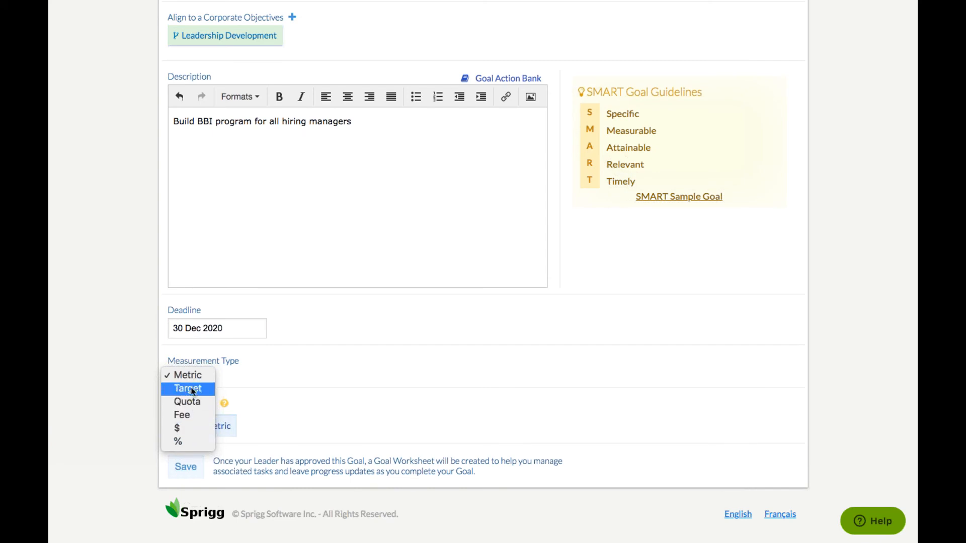
click(186, 390)
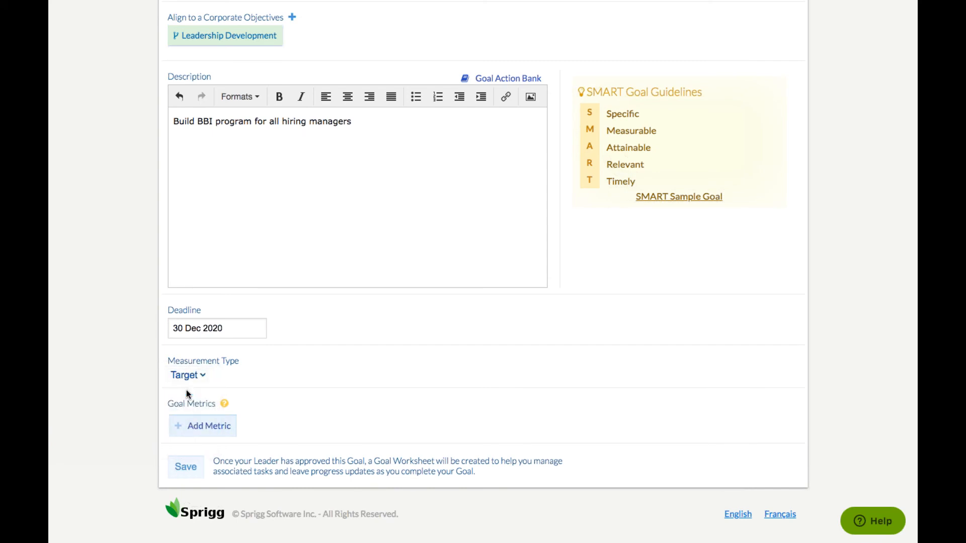
Add the goal metrics "draft an agenda for sign off" and "execute the training", and save the goal.
click(213, 436)
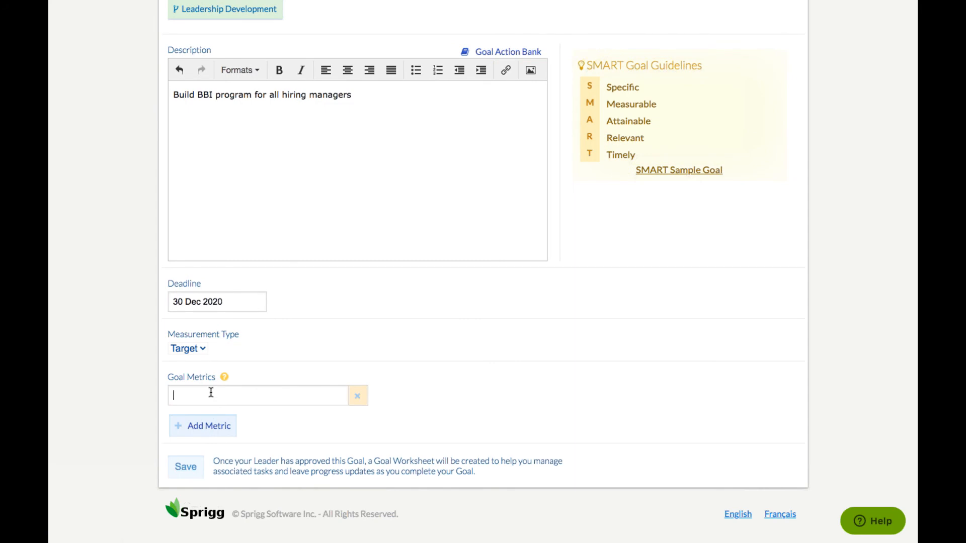
text(draft an agenda for sign off)
click(201, 427)
click(444, 395)
text(exec)
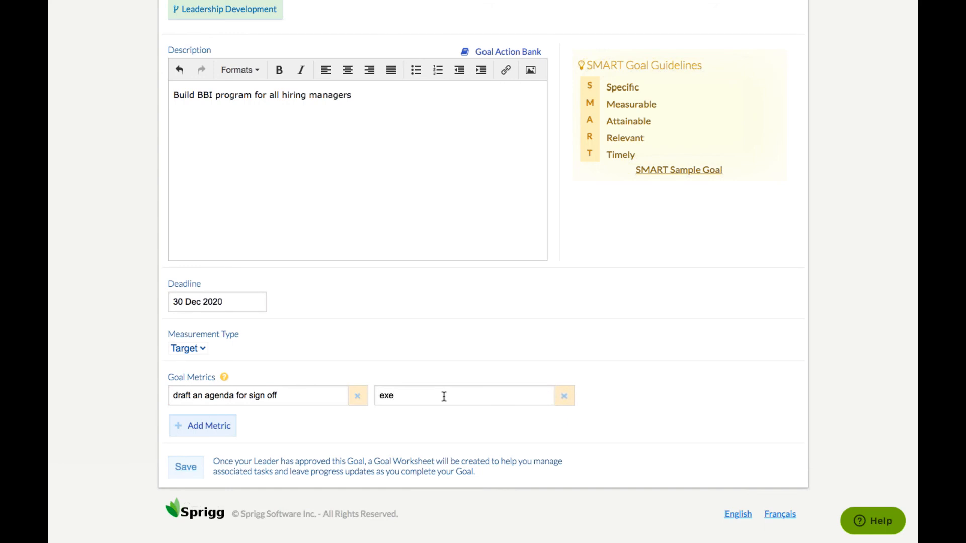
text(u)
key(BackSpace)
text(ute the training)
click(186, 468)
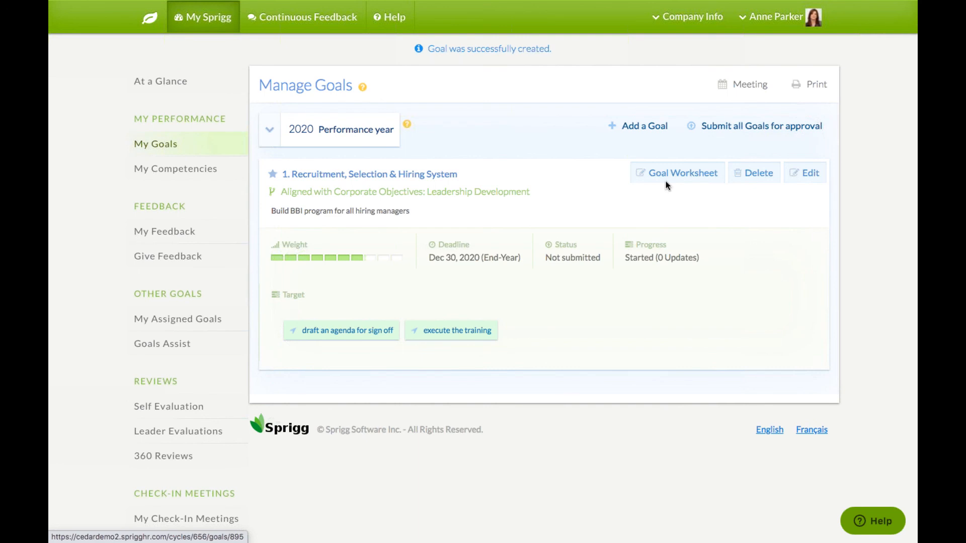
Review the options for requesting a meeting with the leader about the goals, and close them without booking.
click(751, 86)
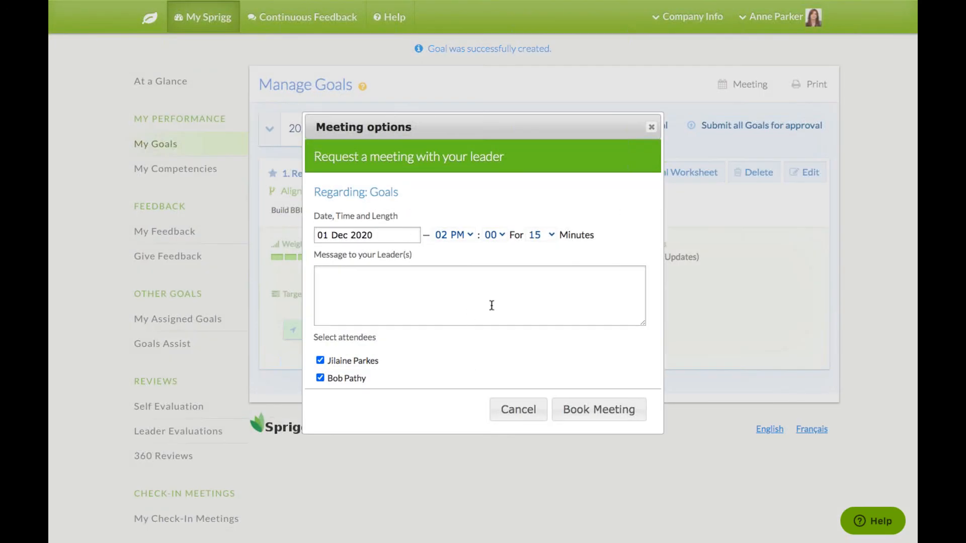
click(650, 127)
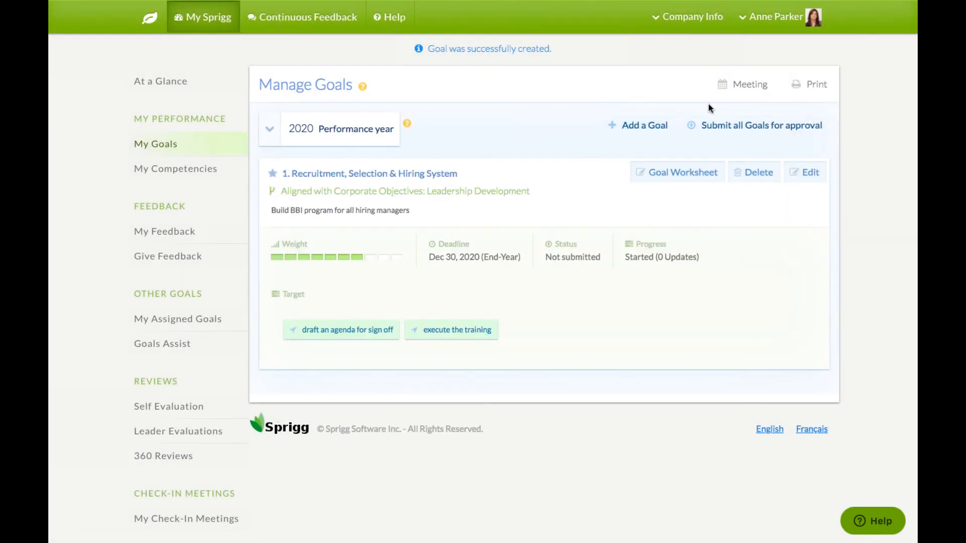